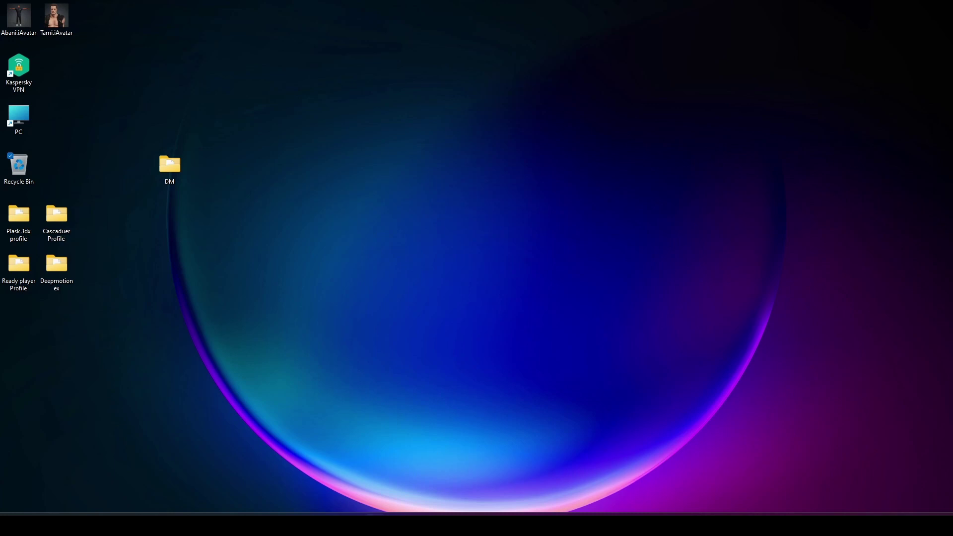
Step: Import T Pose.fbx from the DM folder into Character Creator 4 as a character
left_click(397, 470)
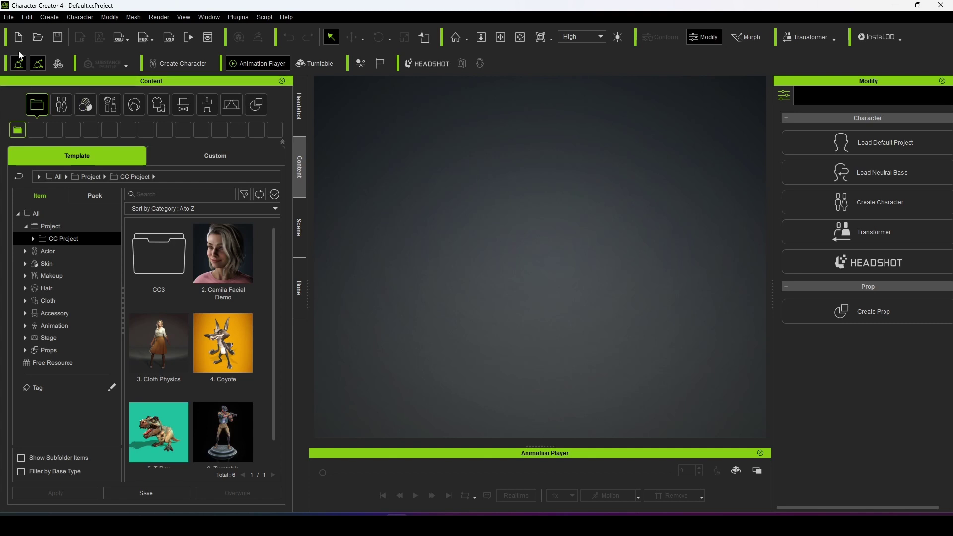
left_click(8, 18)
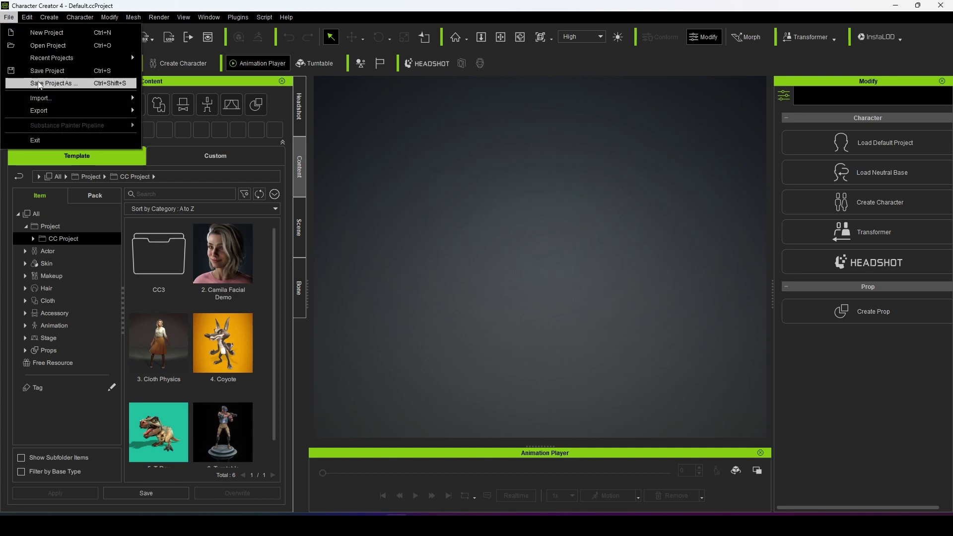
mouse_move(41, 99)
left_click(171, 99)
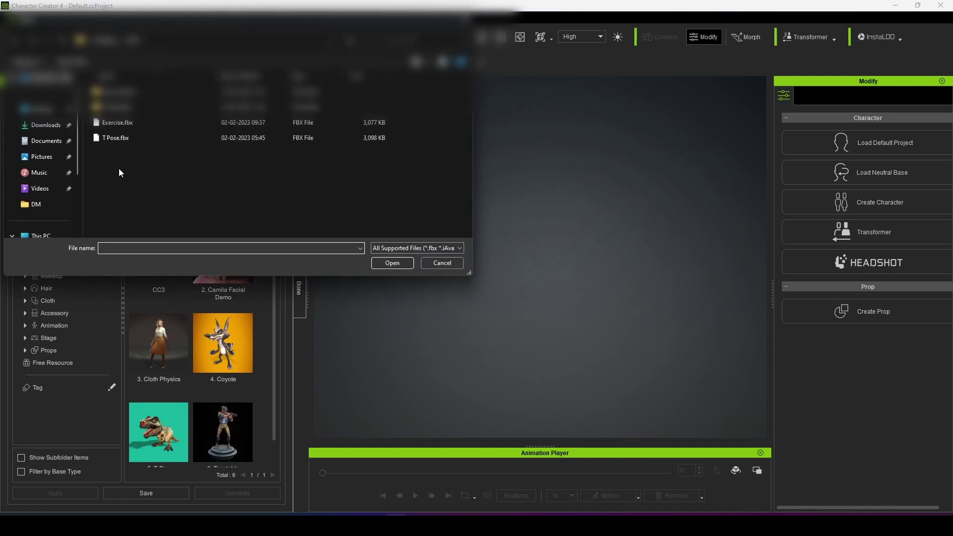
left_click(118, 141)
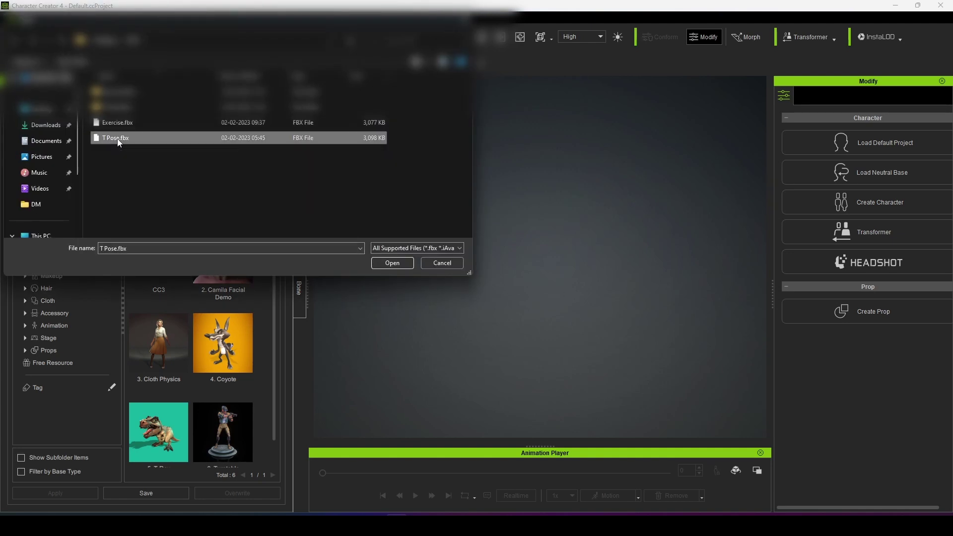
left_click(392, 264)
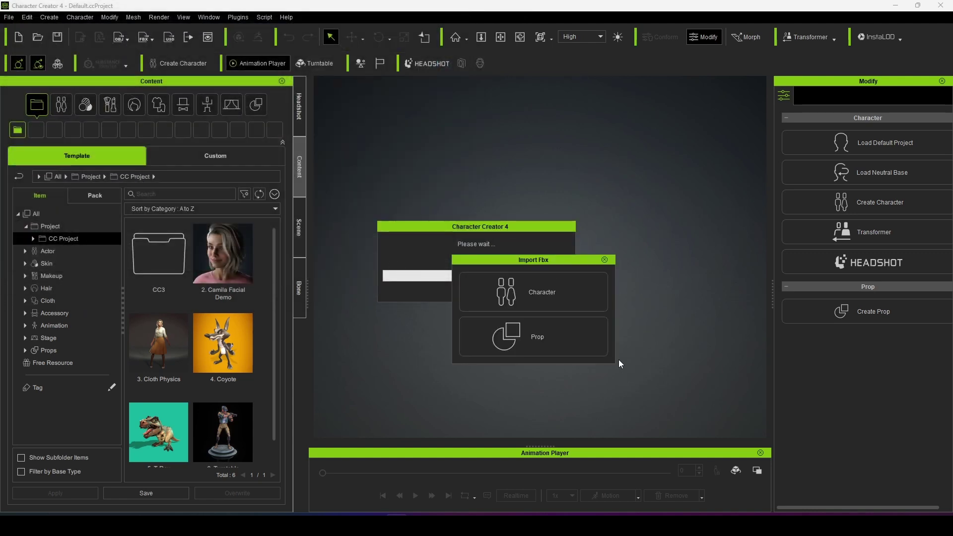
left_click(538, 291)
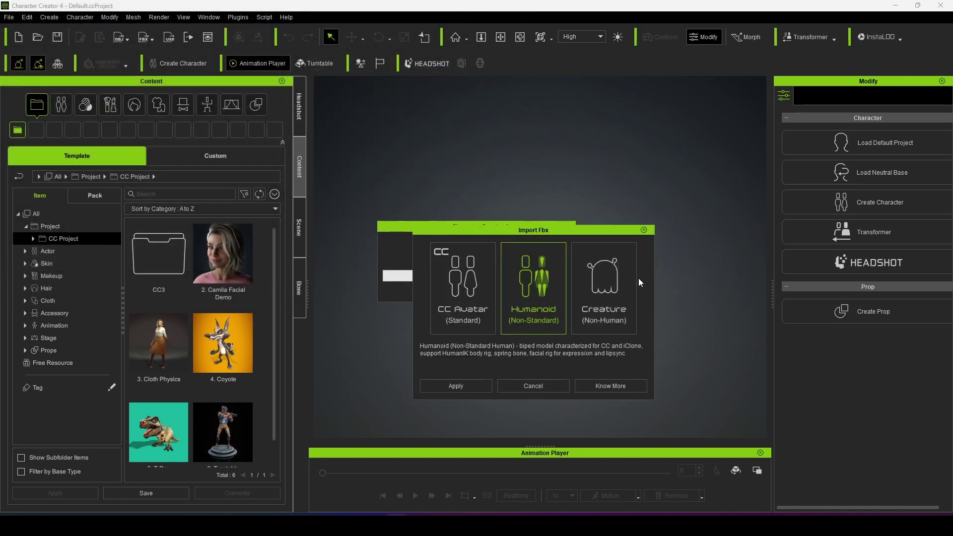
Step: Confirm the import as a Humanoid (Non-Standard) character so the mannequin loads
left_click(463, 387)
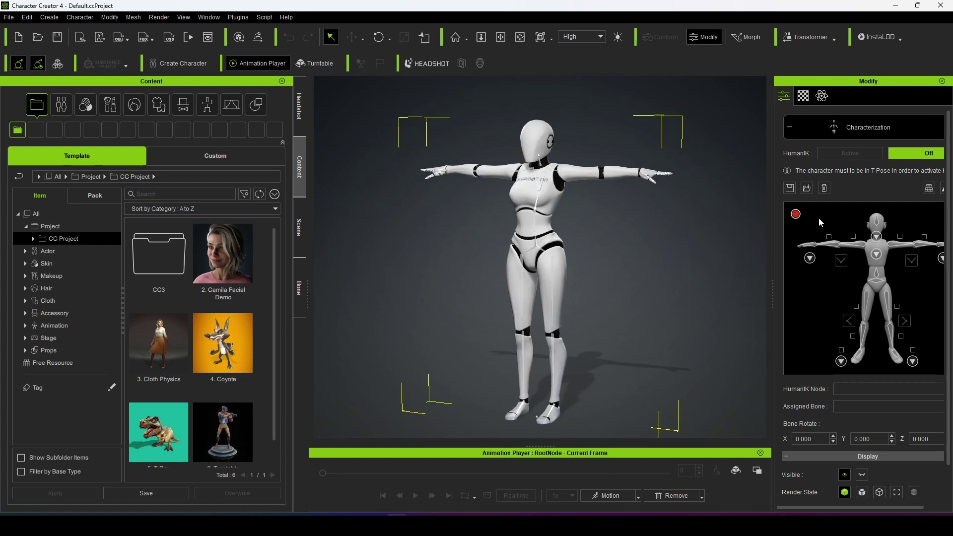
Step: Open Load HIK Profile and look through the built-in profile list without changing it
left_click(807, 189)
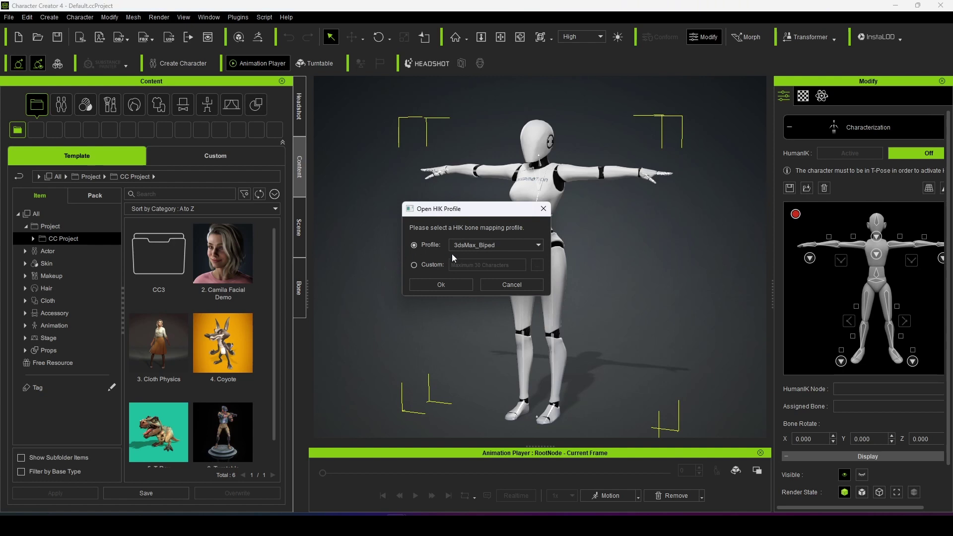
left_click(538, 245)
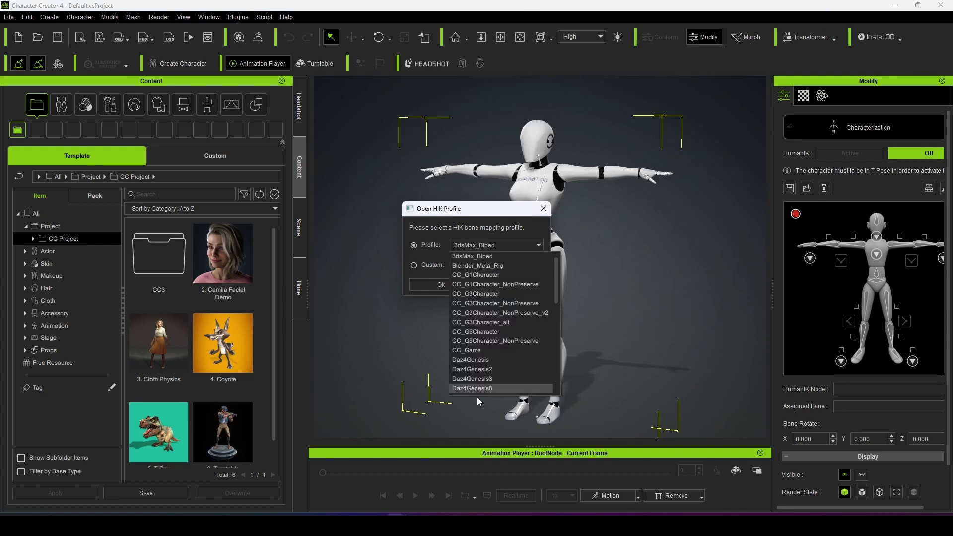
left_click(541, 192)
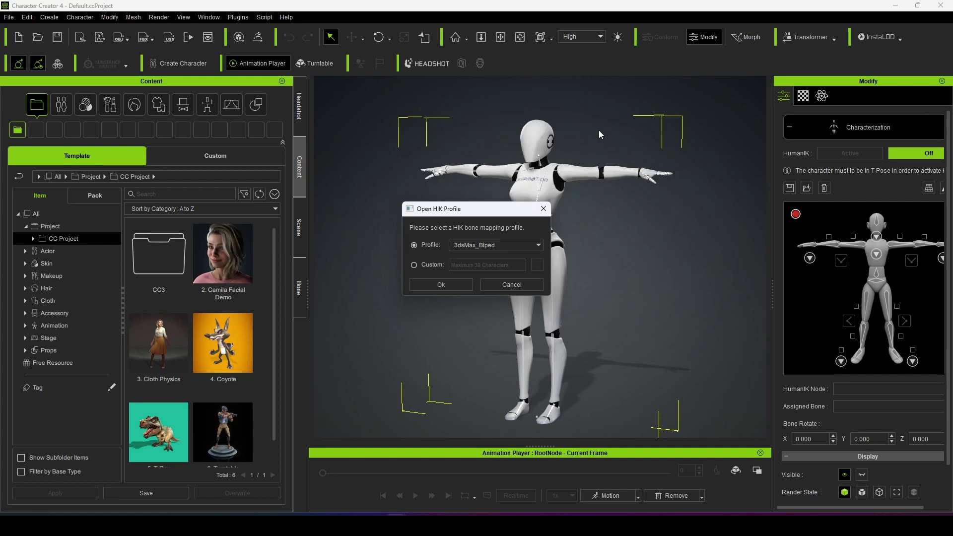
left_click(538, 245)
left_click(538, 244)
Step: Load the custom DM/Profile.3dxProfile and apply its T-pose and bone mapping
left_click(425, 265)
left_click(535, 265)
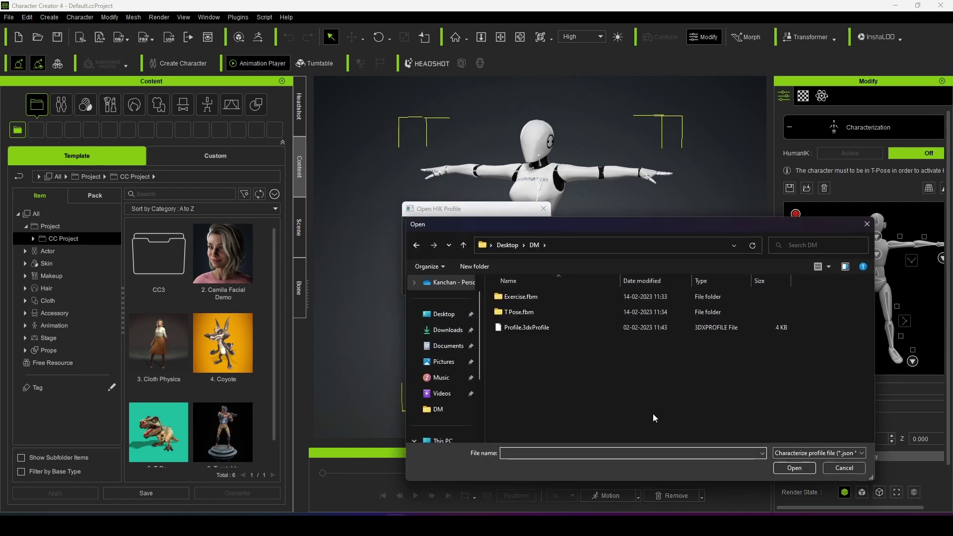
left_click(514, 330)
left_click(796, 468)
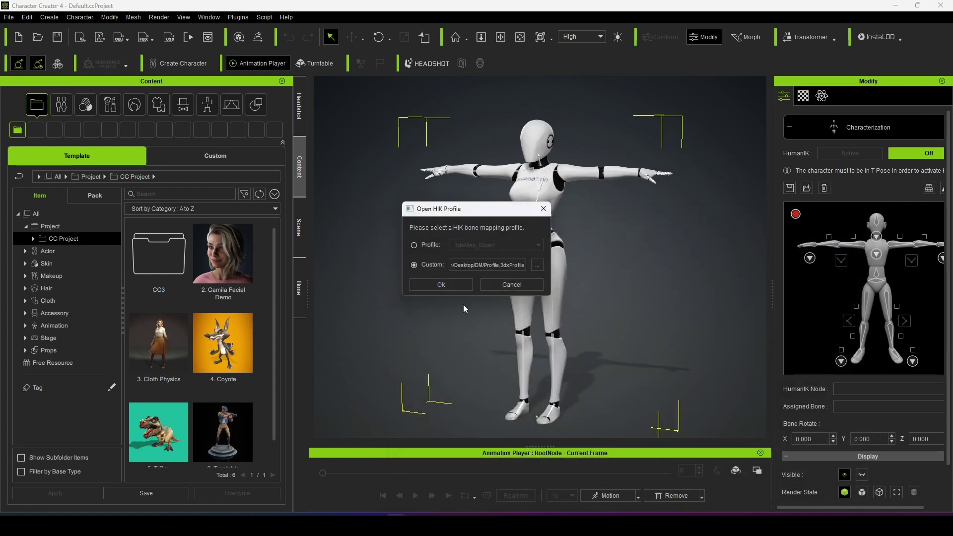
left_click(442, 284)
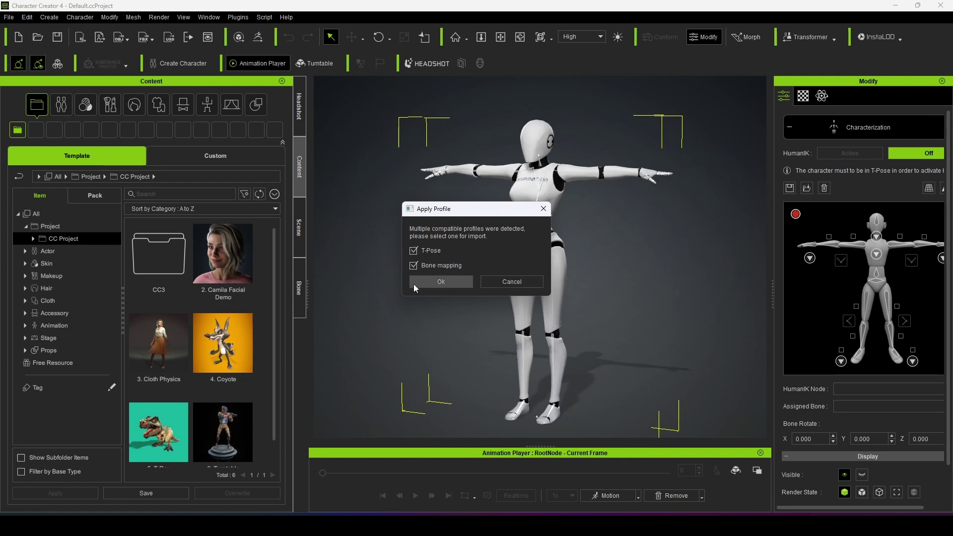
left_click(442, 282)
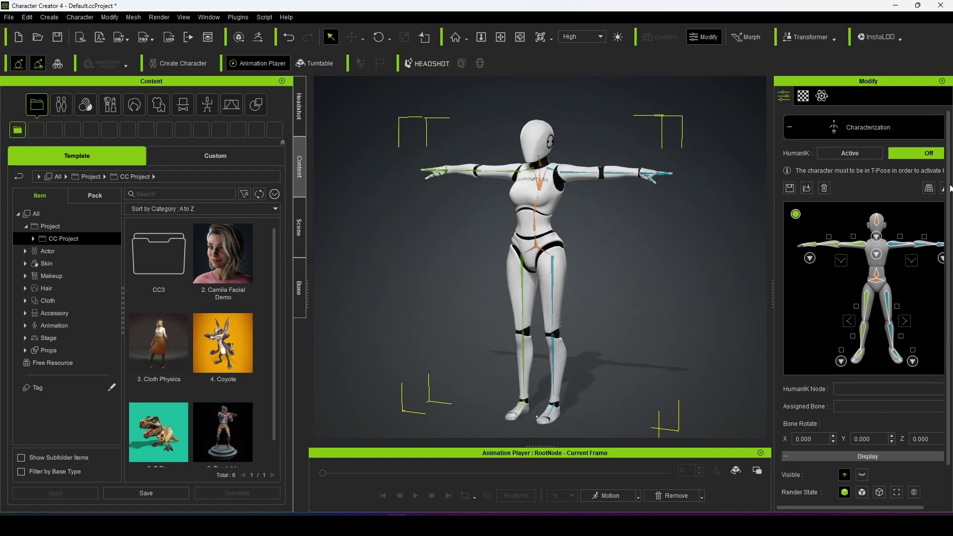
Step: Activate HumanIK, drop Exercise.fbx onto the mannequin and apply it with Convert All
left_click(853, 154)
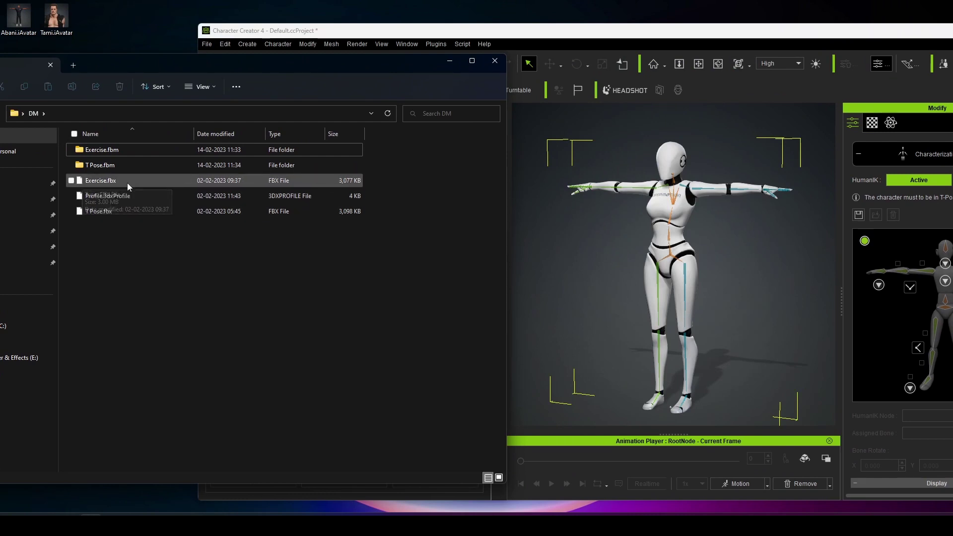
left_click_drag(103, 181, 679, 228)
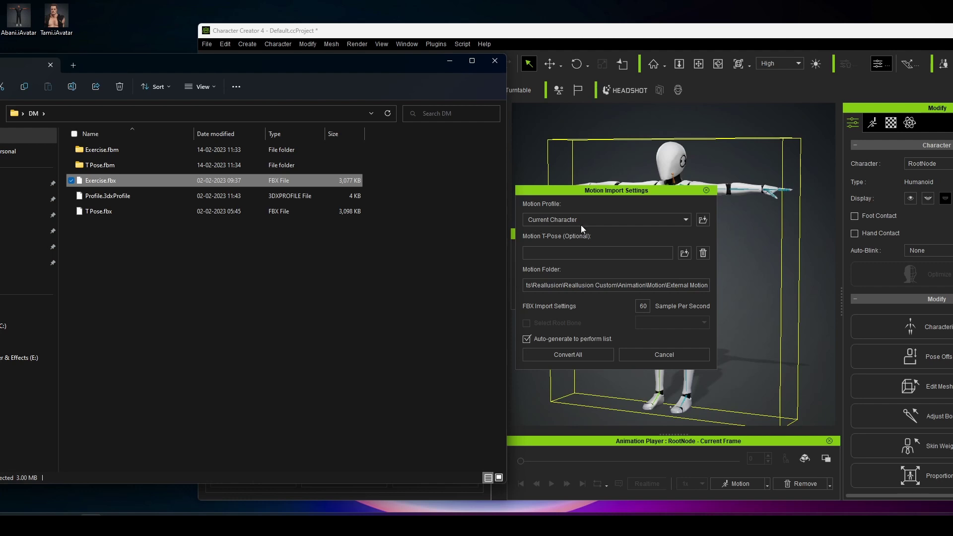
left_click(574, 355)
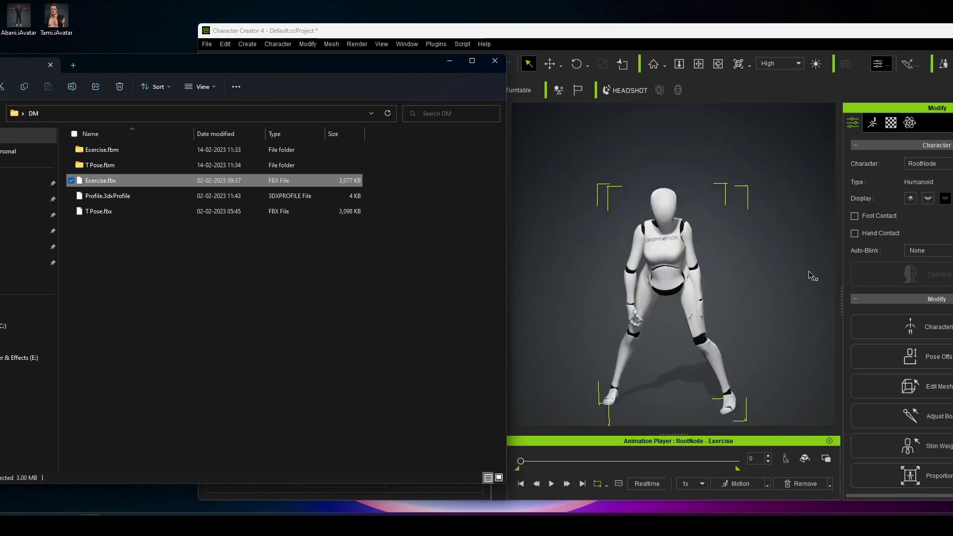
left_click_drag(789, 34, 606, 19)
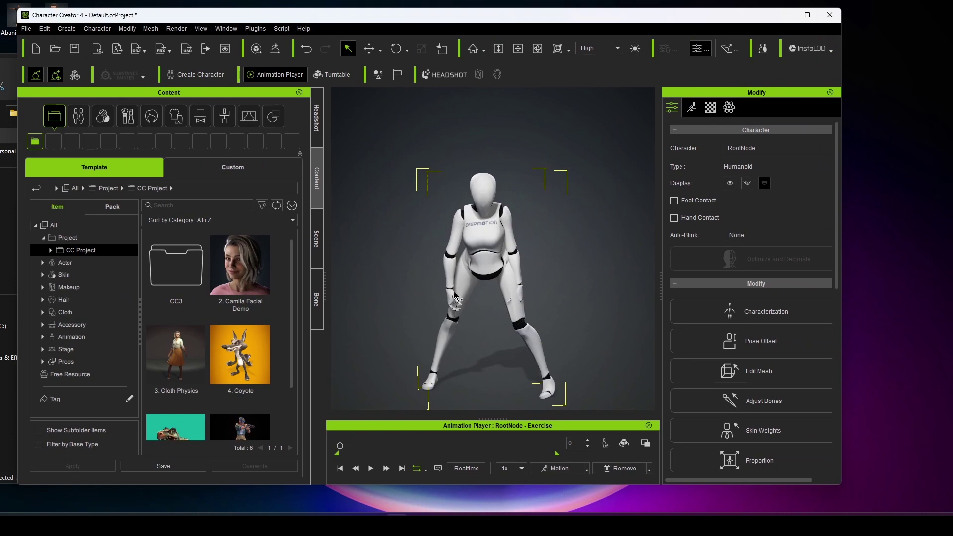
Step: Play and pause the Exercise animation, scrub to frame 124, then show the extra motion options
left_click(371, 469)
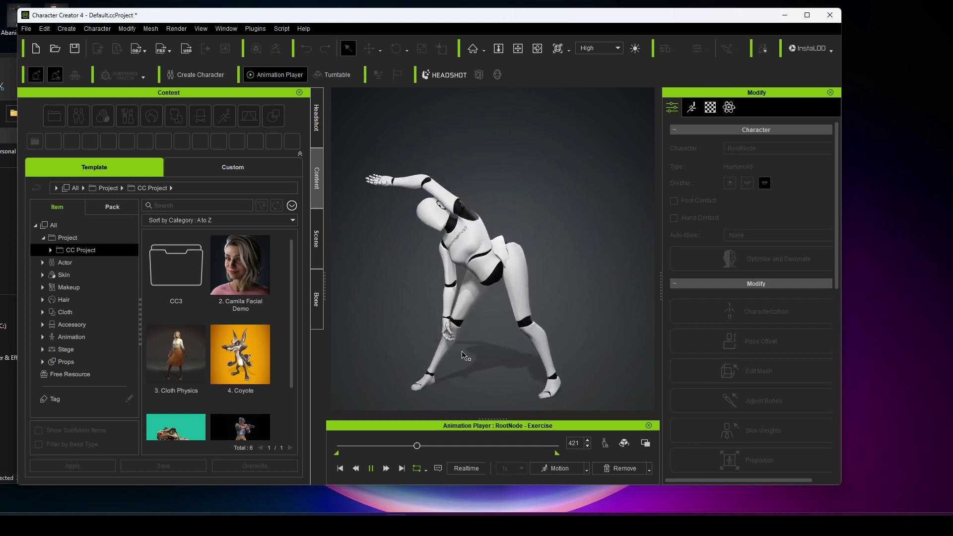
left_click(371, 469)
left_click_drag(444, 446, 363, 447)
left_click(516, 320)
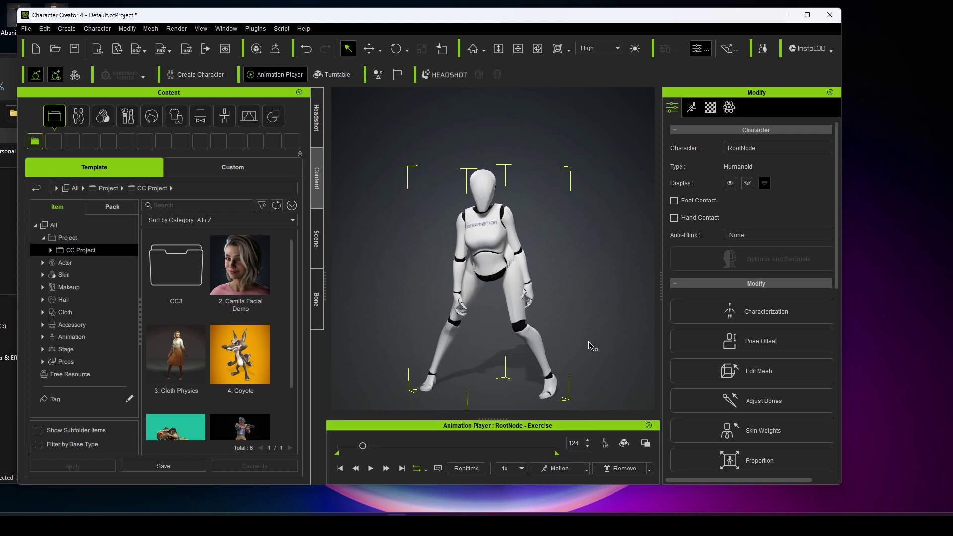
left_click(587, 470)
Step: Open the Perform List Editor and select the Exercise motion entry
mouse_move(571, 426)
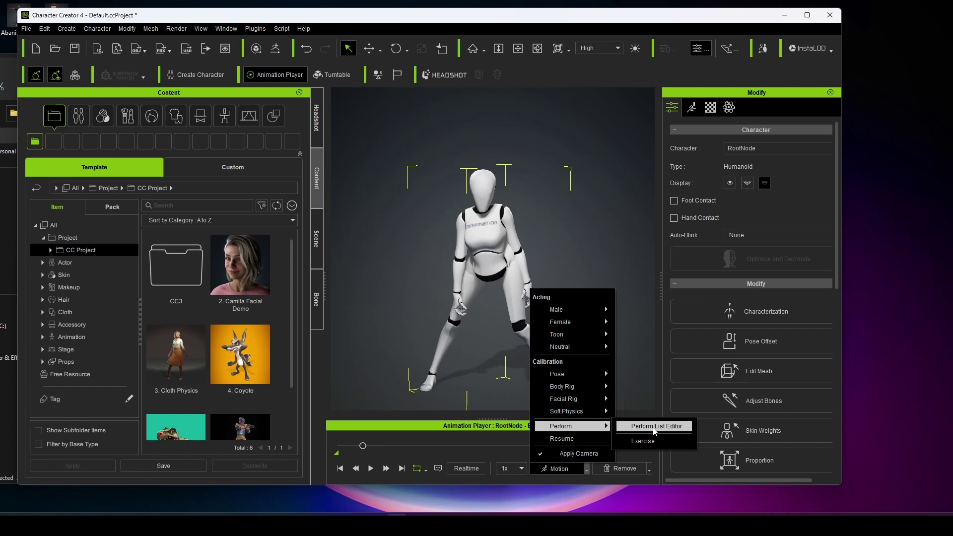
left_click(655, 428)
left_click(312, 151)
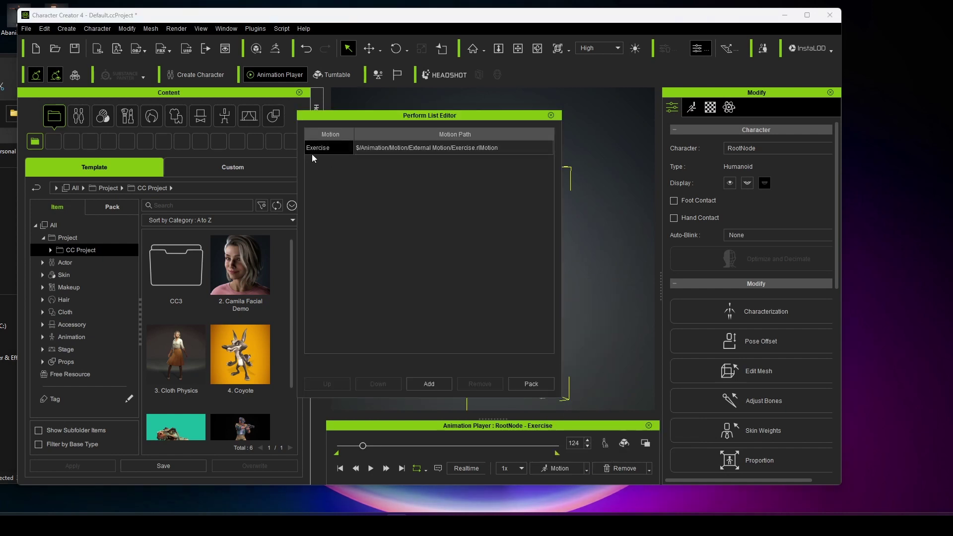
left_click(367, 149)
left_click(350, 150)
left_click(368, 151)
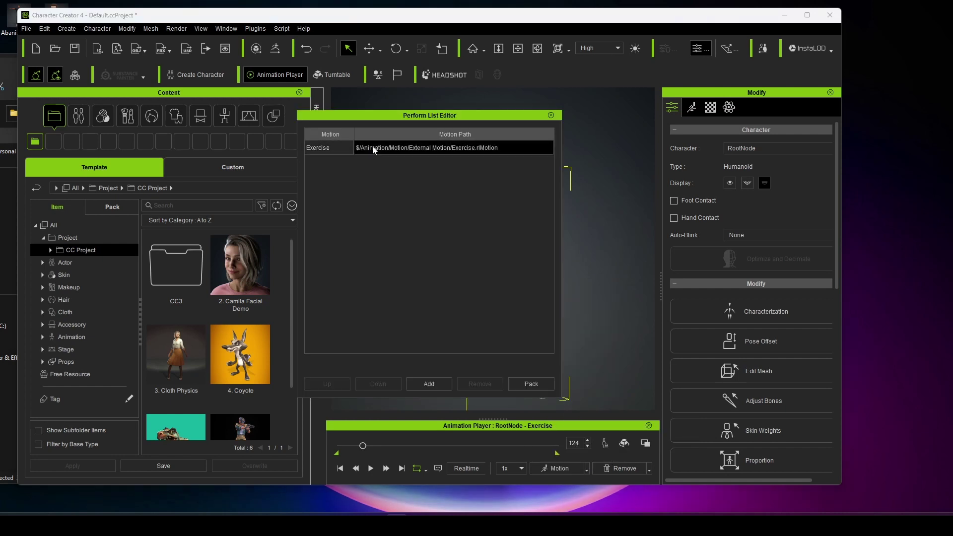
left_click(344, 151)
left_click(368, 151)
left_click(344, 148)
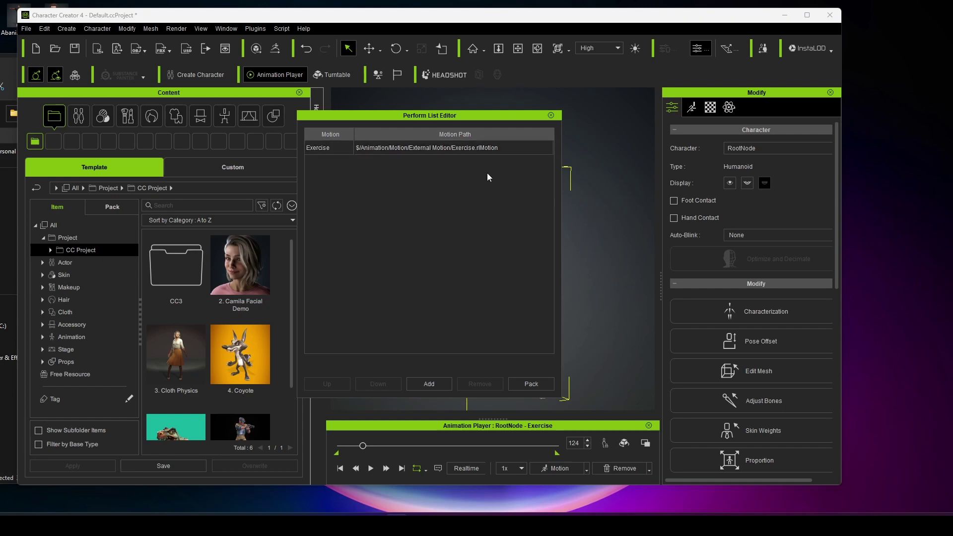
left_click(415, 150)
Step: Pack Exercise to the Desktop as Exercise.rlMotion, close the editor, and minimize CC4 and Explorer
left_click(531, 384)
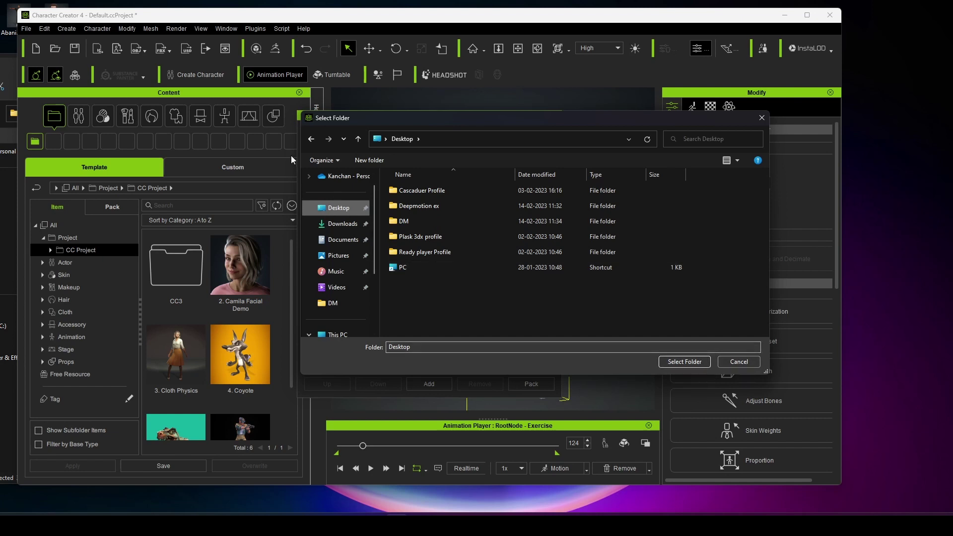
left_click(682, 363)
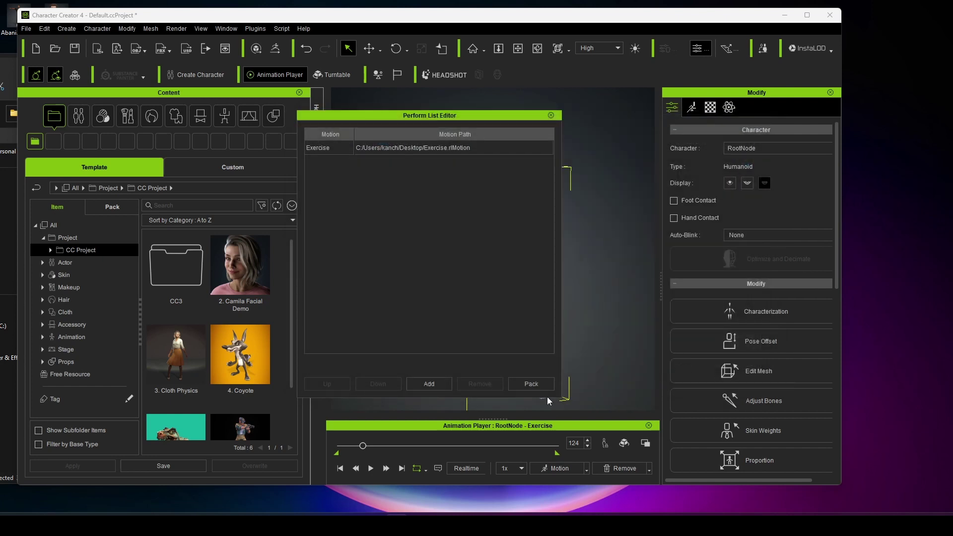
left_click(551, 115)
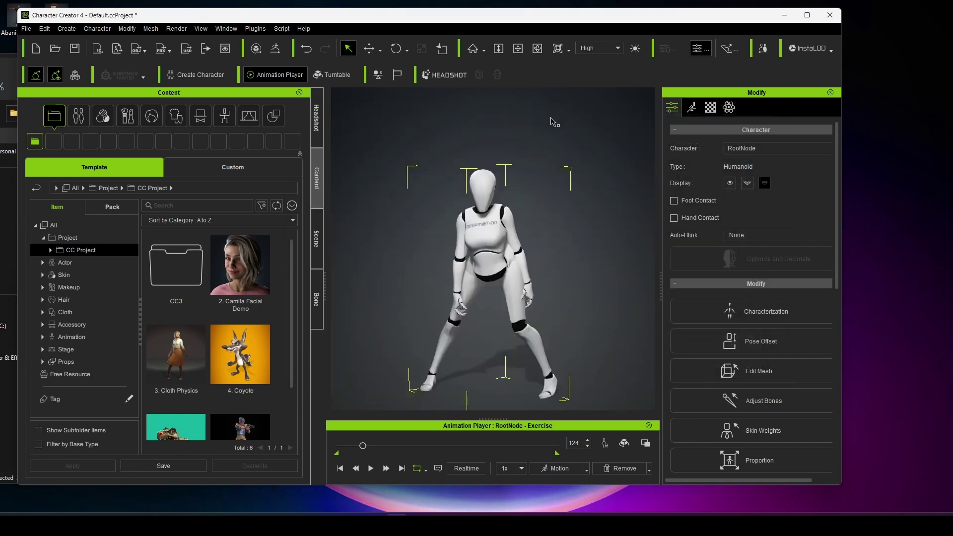
left_click(783, 15)
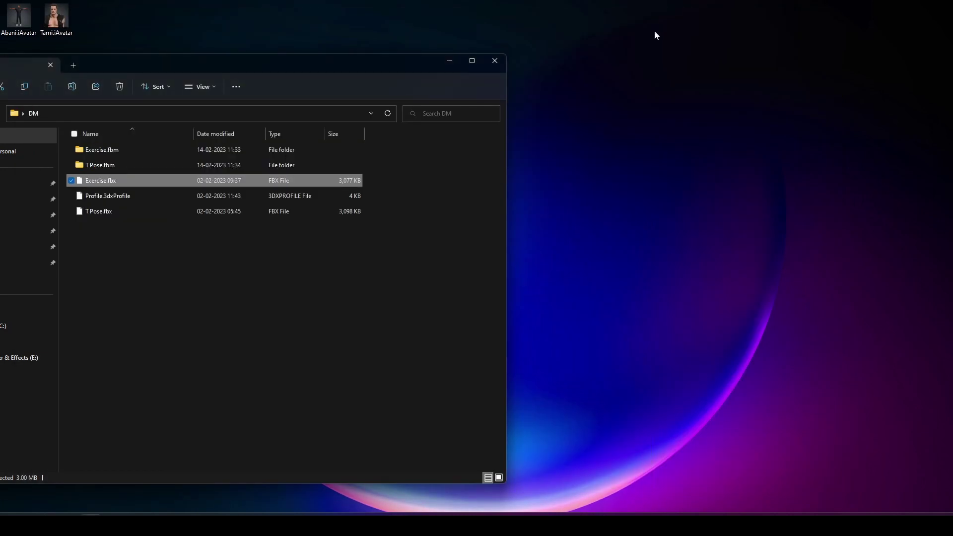
left_click(445, 61)
left_click_drag(12, 333, 846, 33)
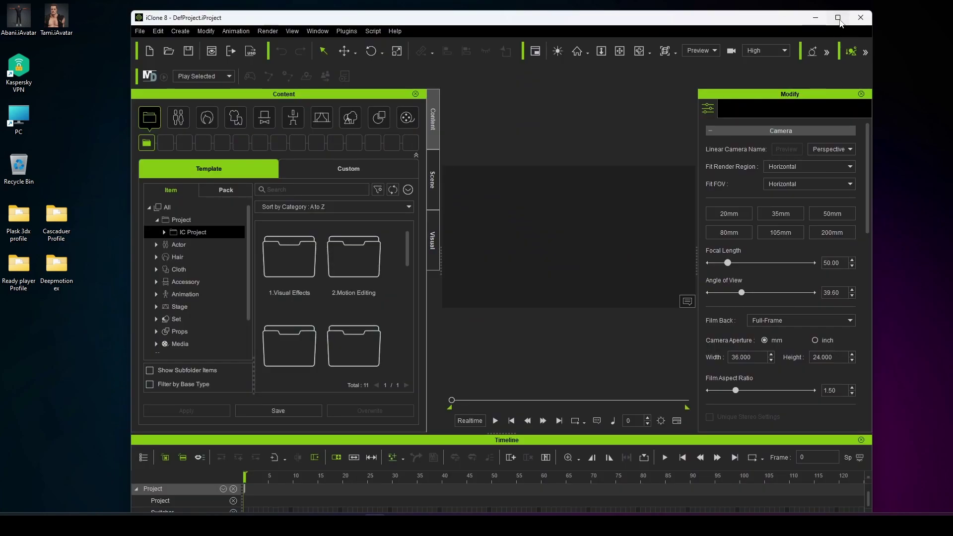
Step: Maximize iClone 8 and import Tami.iAvatar from the Desktop into the scene
left_click(838, 18)
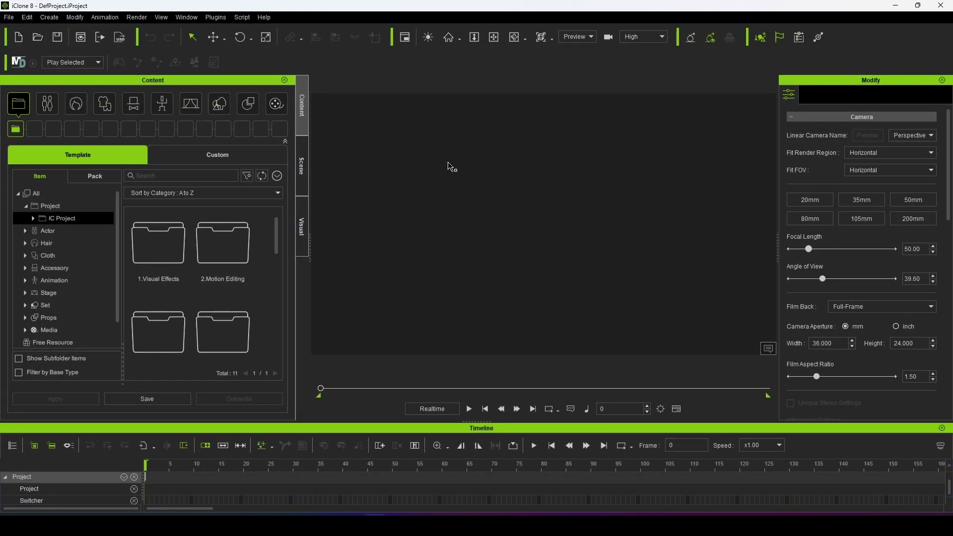
left_click(16, 21)
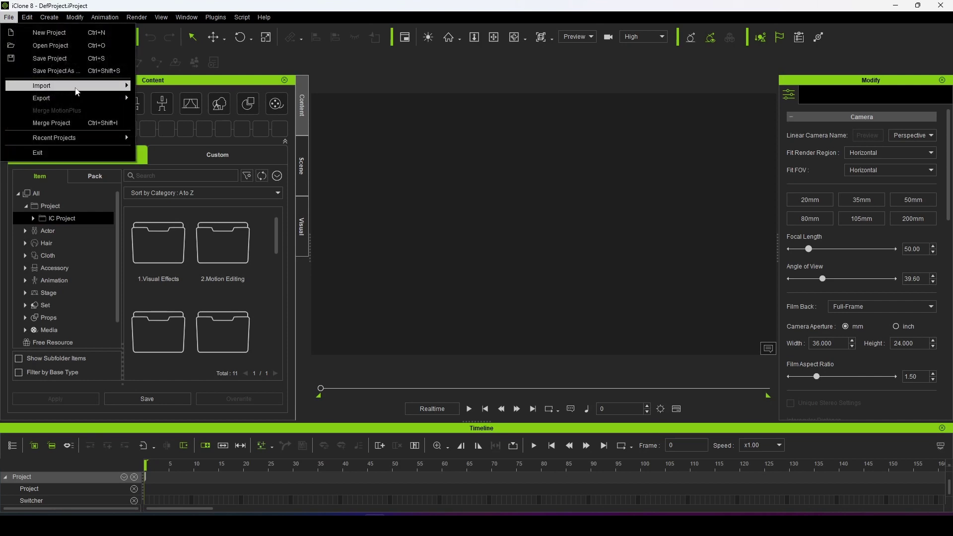
mouse_move(76, 88)
left_click(180, 88)
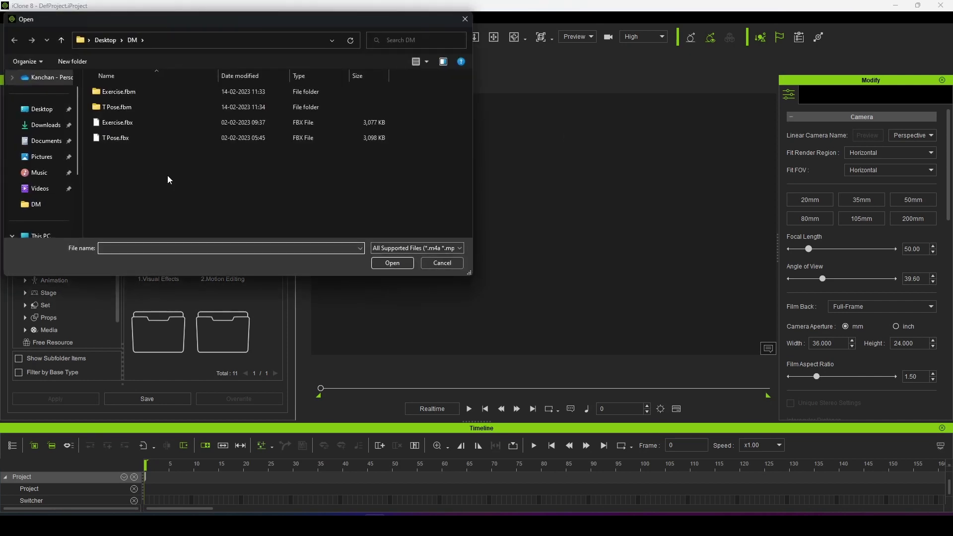
left_click(44, 110)
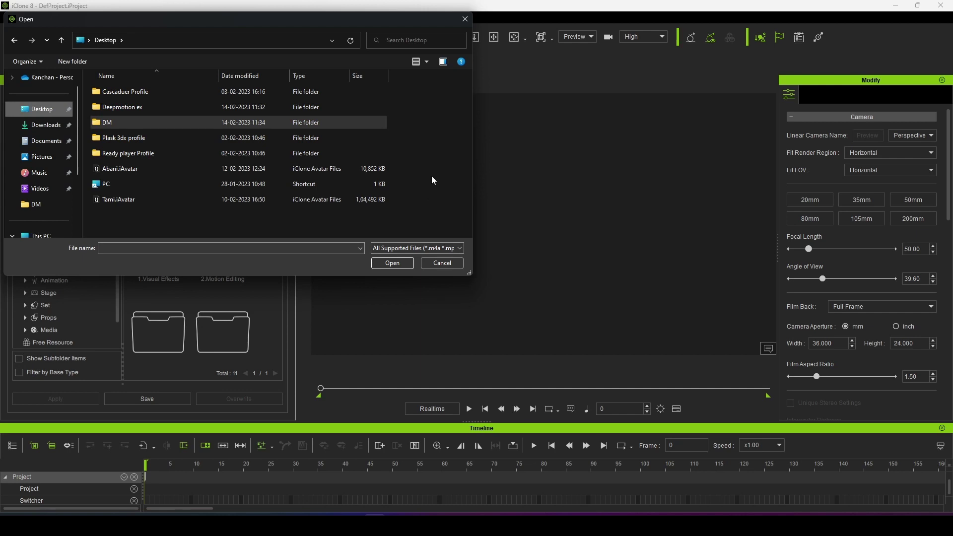
left_click(120, 200)
left_click(397, 265)
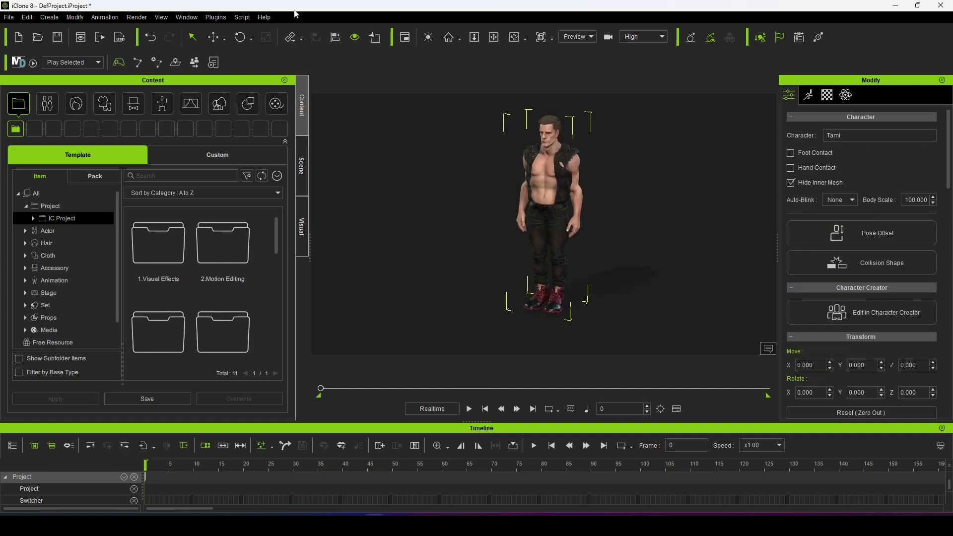
Step: Drop Exercise.rlMotion from the desktop onto Tami, re-maximize iClone, and play the motion
left_click_drag(297, 14, 447, 32)
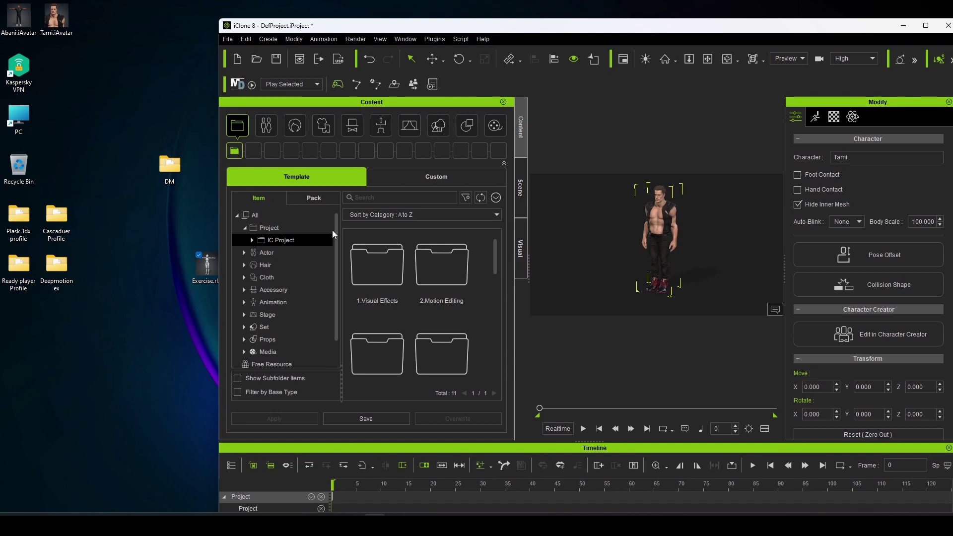
left_click_drag(207, 266, 672, 227)
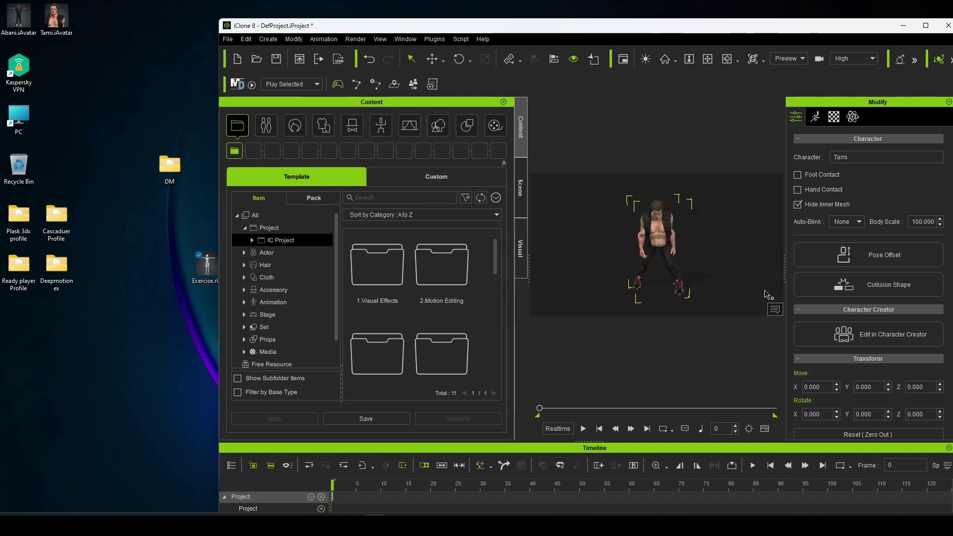
left_click(926, 25)
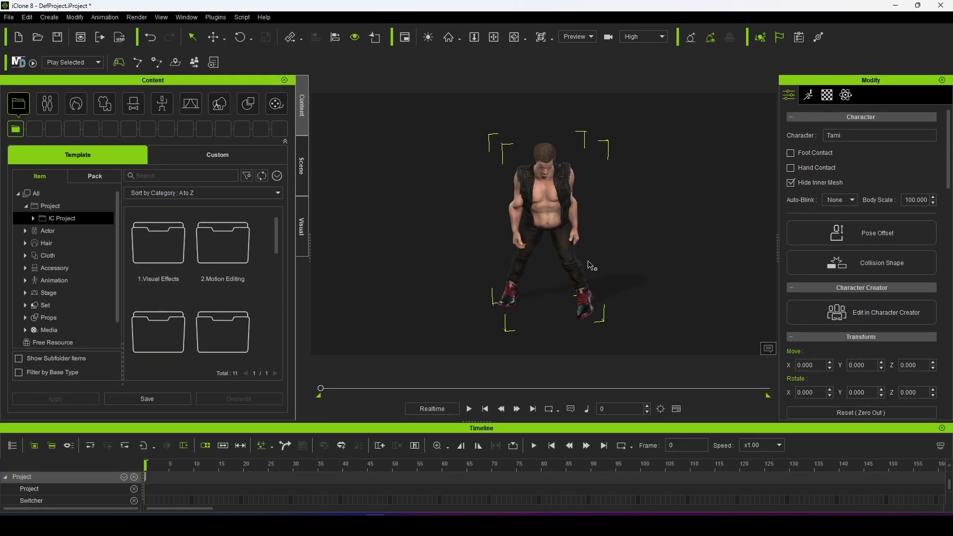
left_click(469, 409)
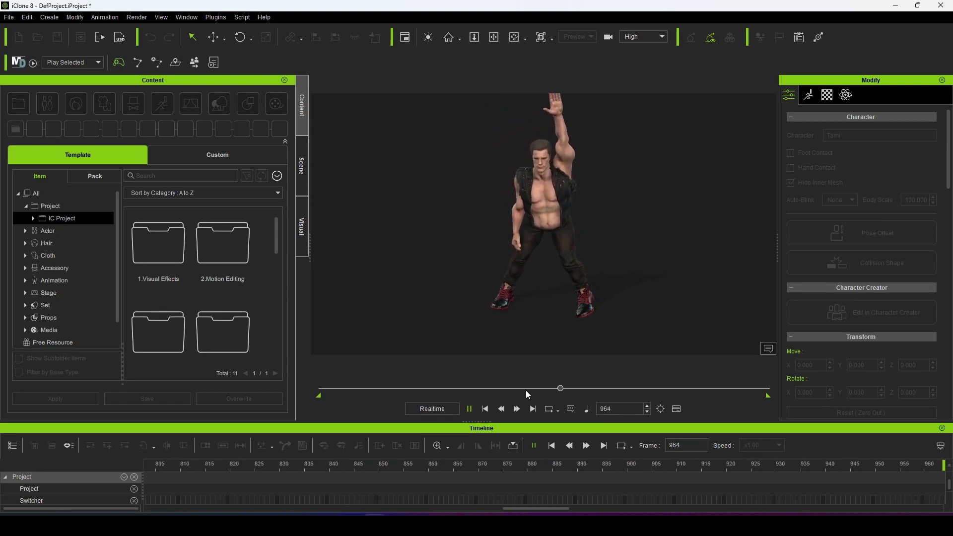
Step: Stop Tami's Exercise playback and scrub the timeline ahead to frame 1345
left_click(470, 409)
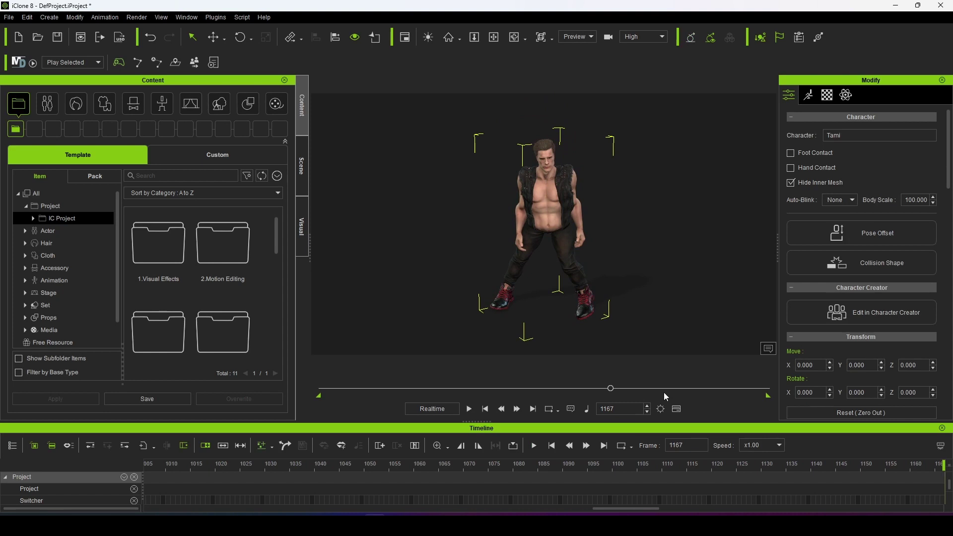
left_click_drag(611, 388, 655, 379)
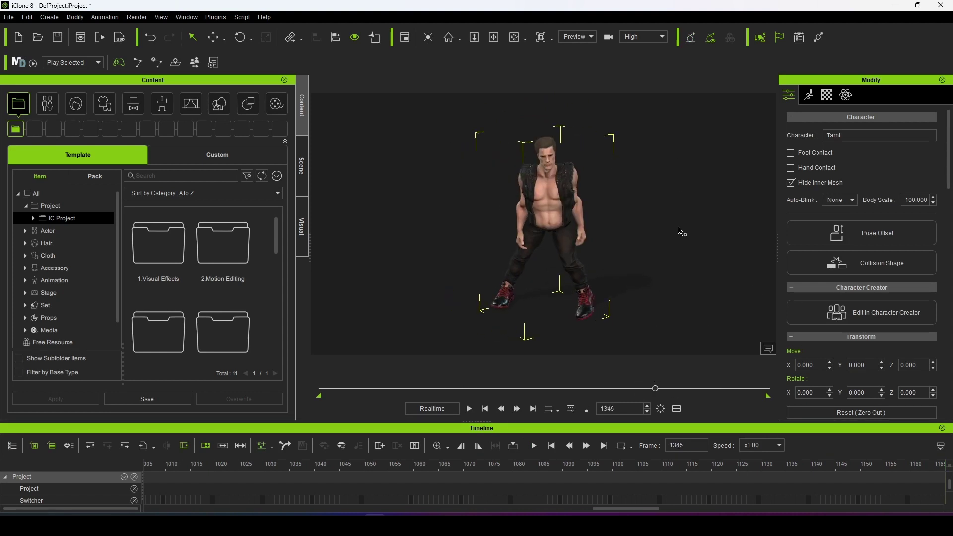